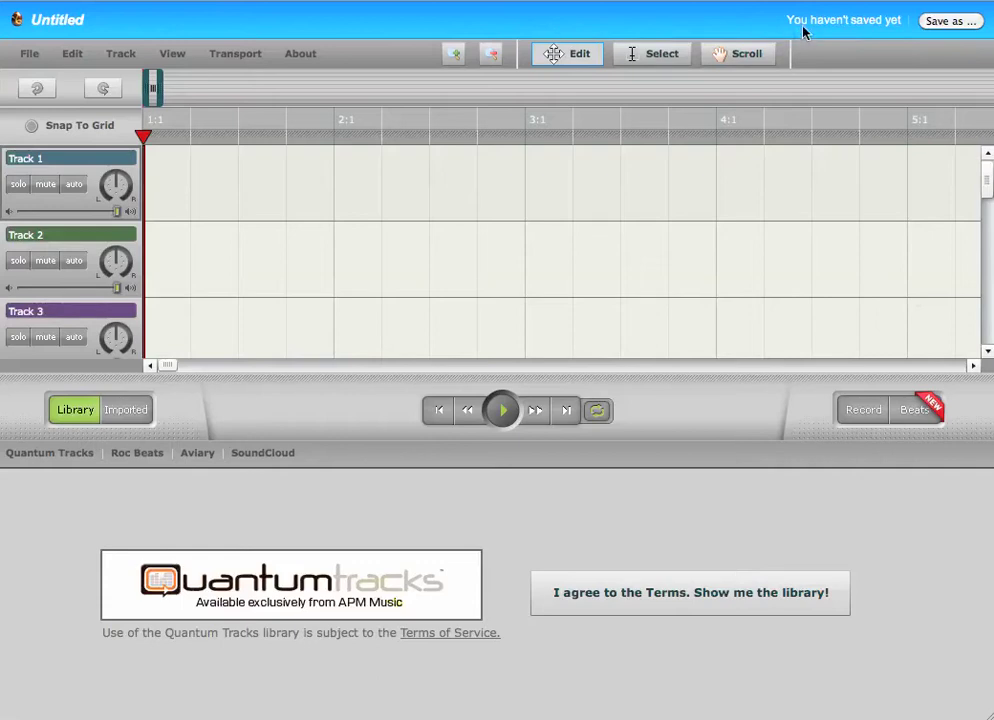
Step: Title the new creation 'sample' in the save details and bring up account registration
click(948, 21)
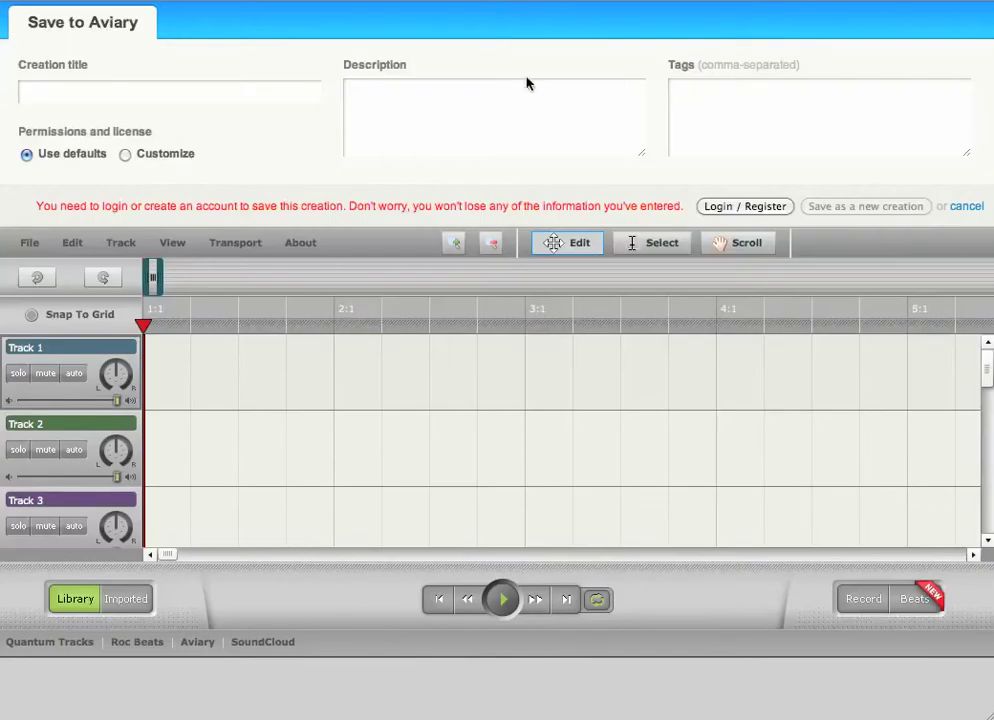
click(240, 92)
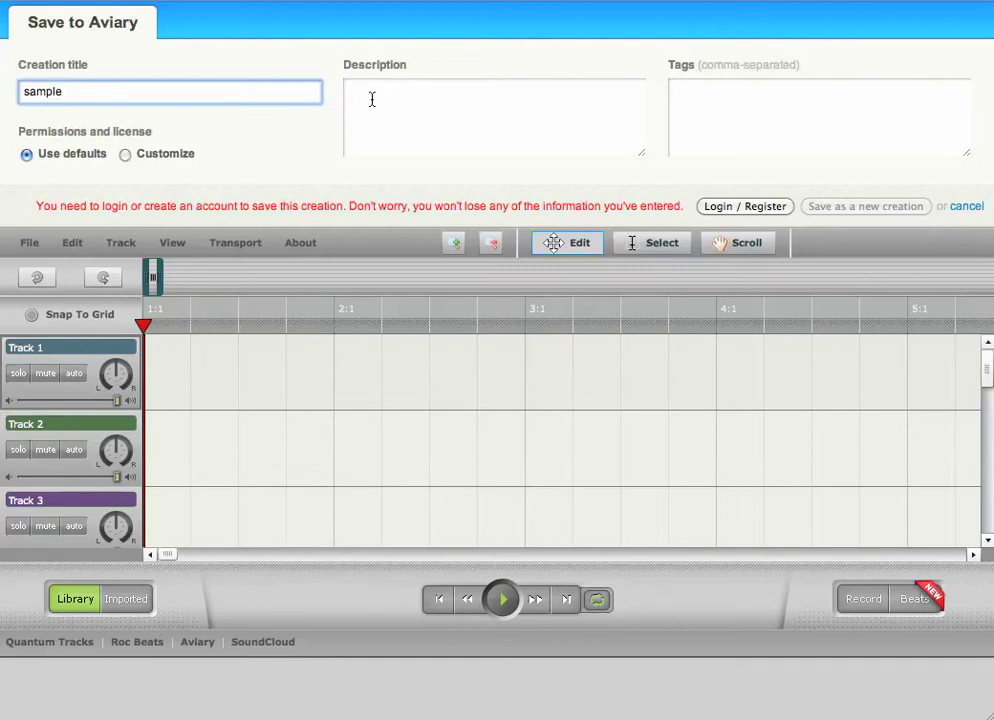
click(733, 207)
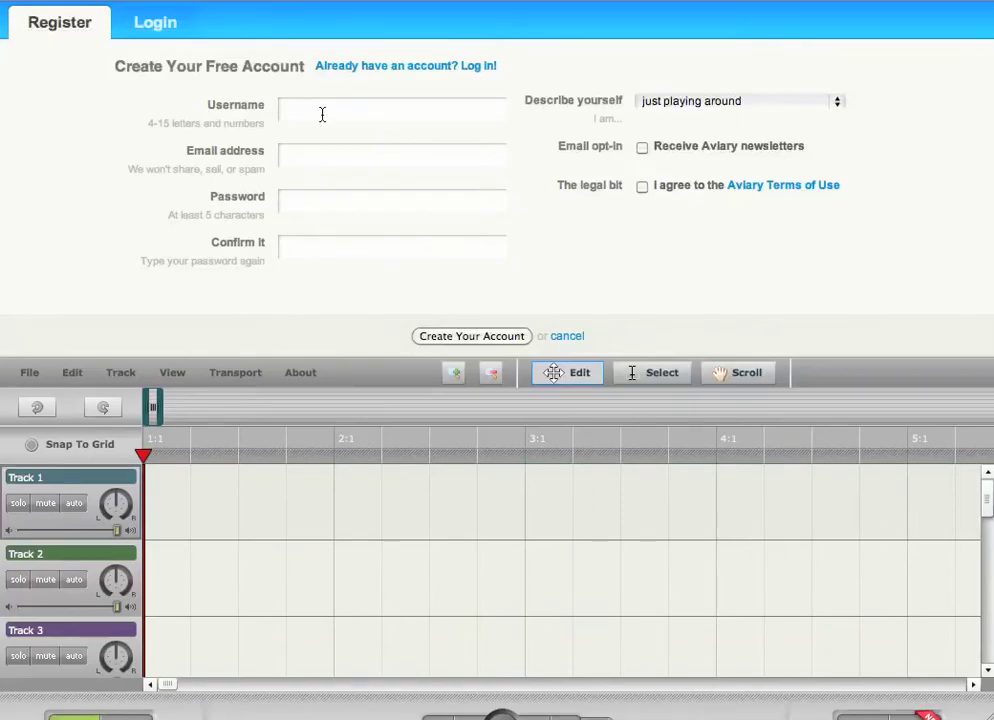
Step: Log in with a Google account from the Login tab
click(394, 74)
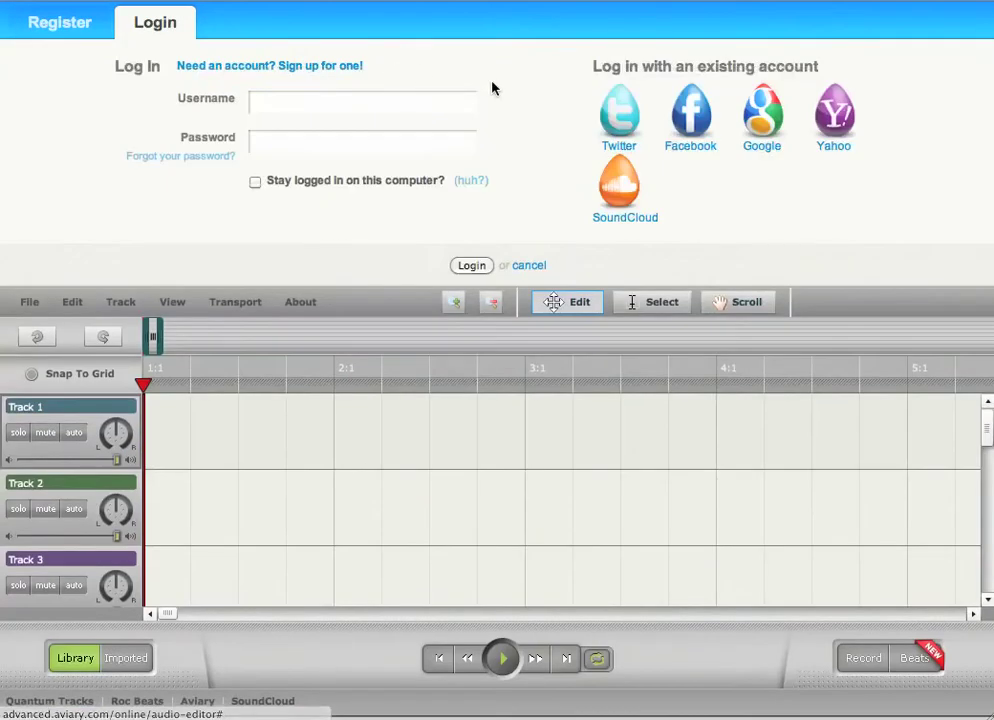
click(757, 108)
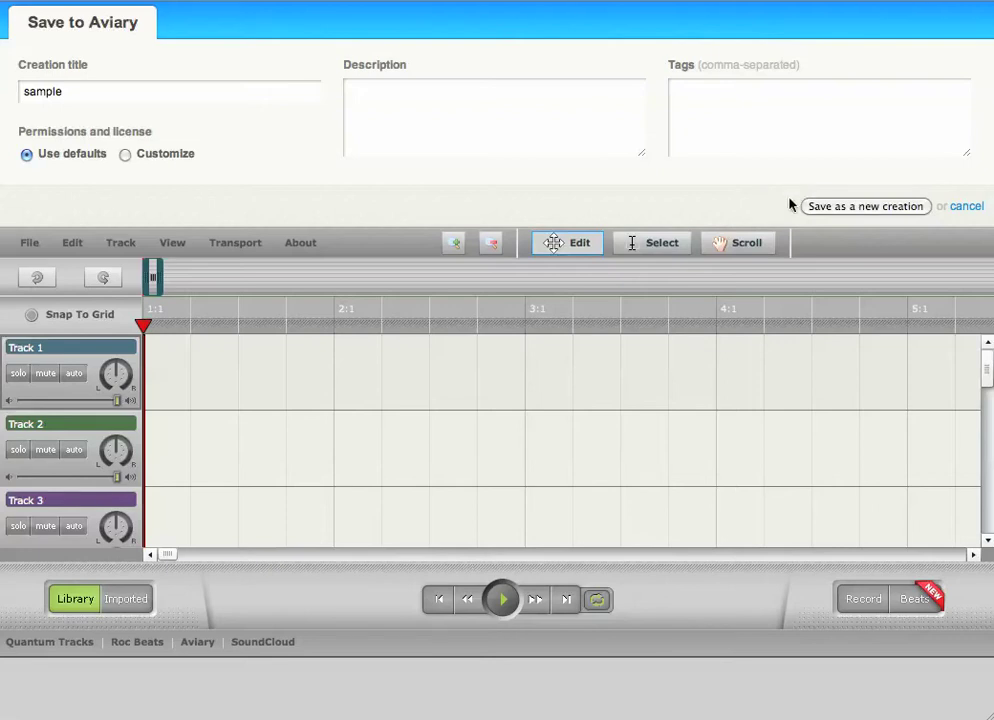
Step: Save the project to Aviary as a new creation named 'sample'
click(843, 208)
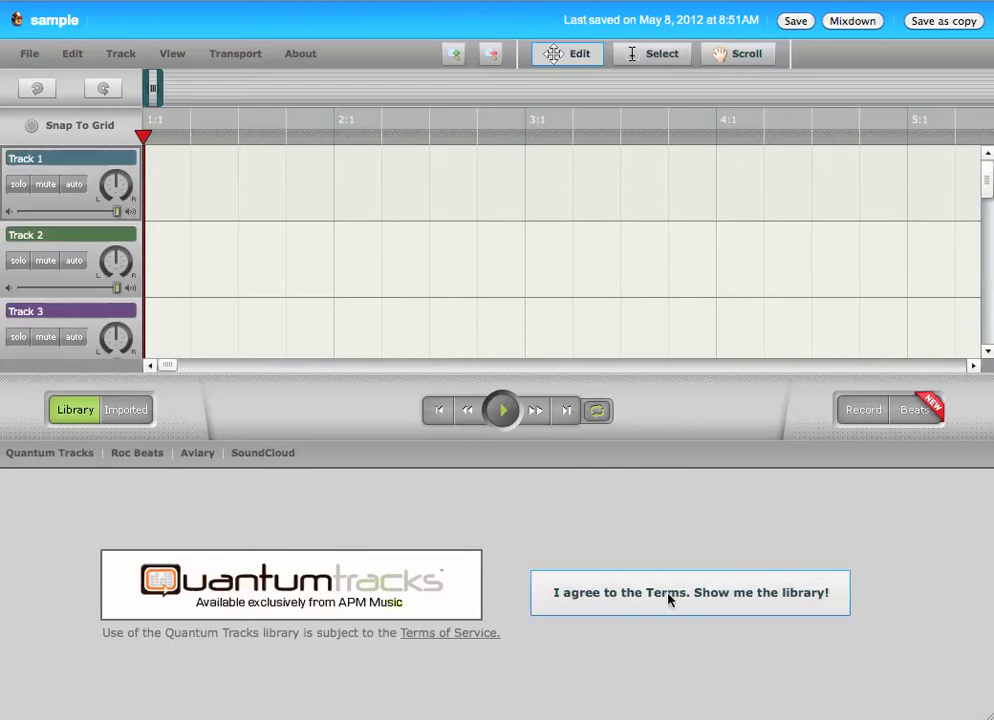
Step: Accept the library terms, drop misty_mountain_intro01a onto Track 1, and play it back
click(747, 591)
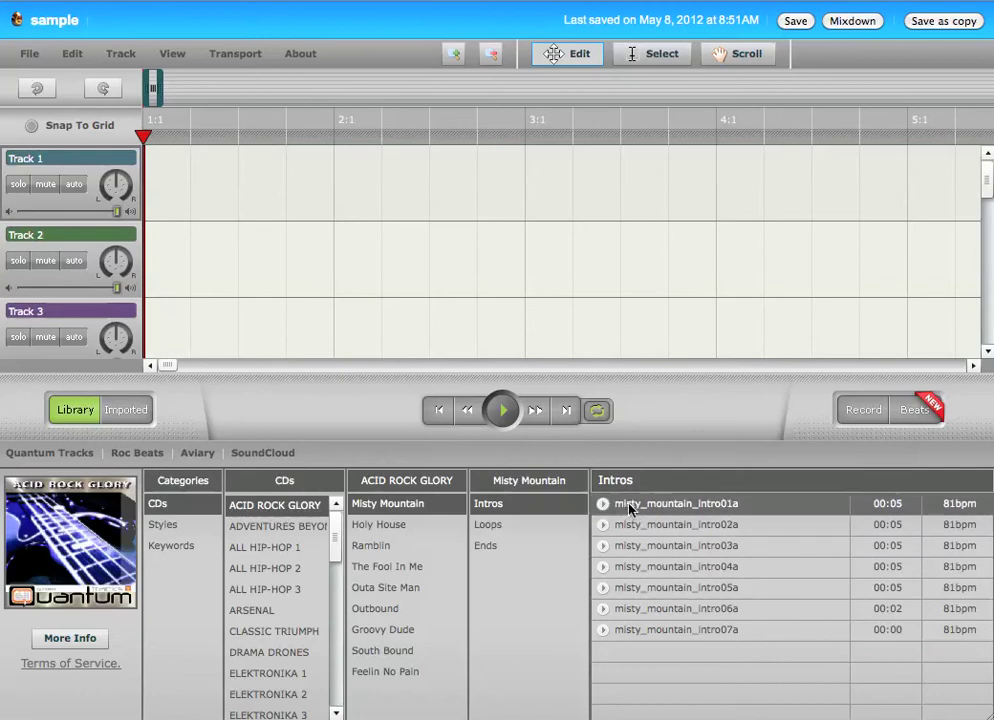
mouse_move(630, 510)
mouse_down()
mouse_move(466, 328)
mouse_move(260, 200)
mouse_move(415, 324)
mouse_move(672, 575)
mouse_move(641, 506)
mouse_move(612, 504)
mouse_up()
drag(677, 505, 247, 177)
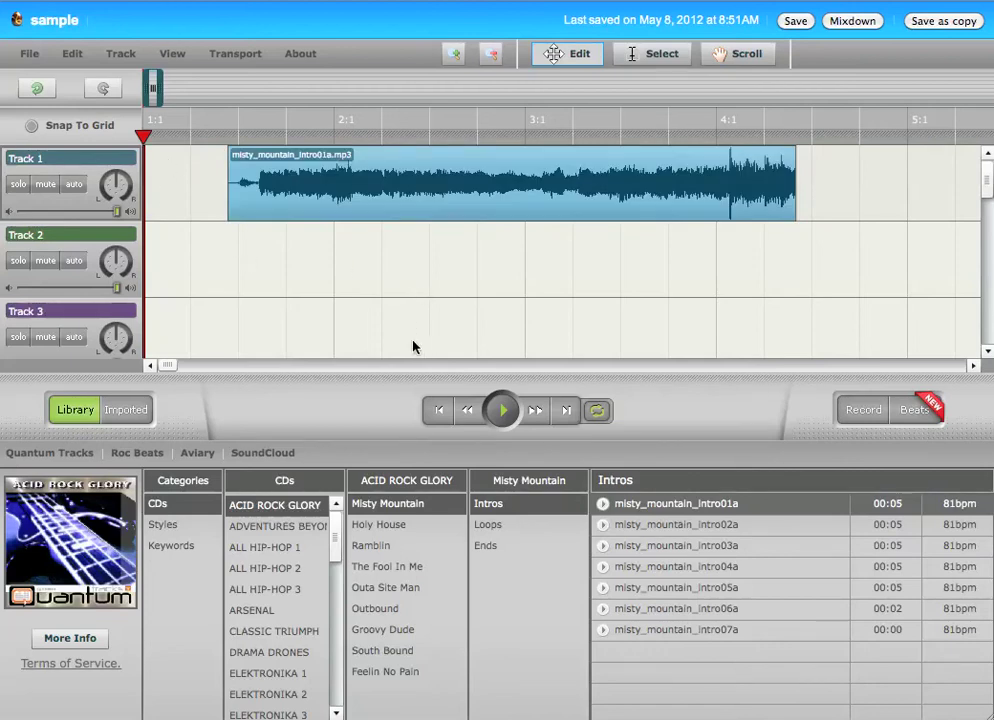
key(XF86AudioRaiseVolume)
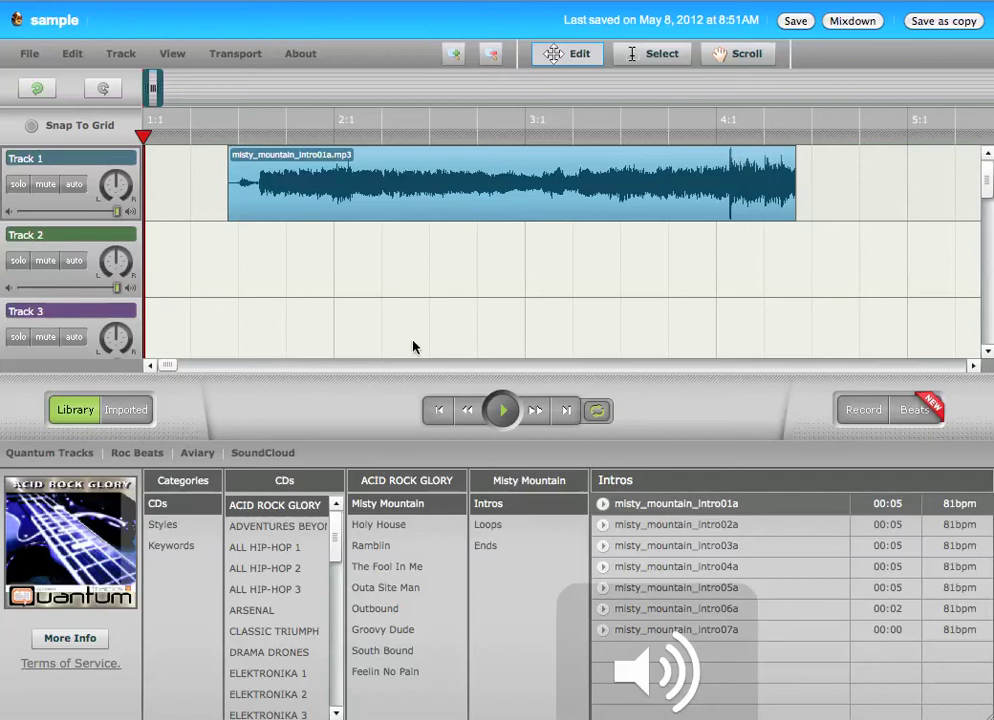
key(space)
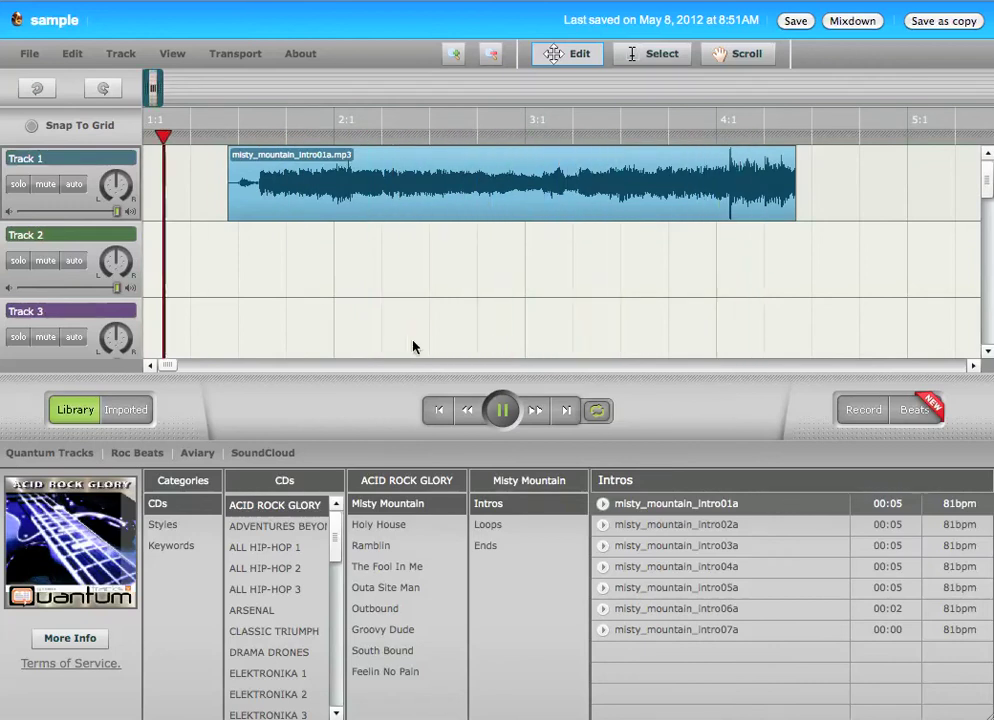
click(502, 410)
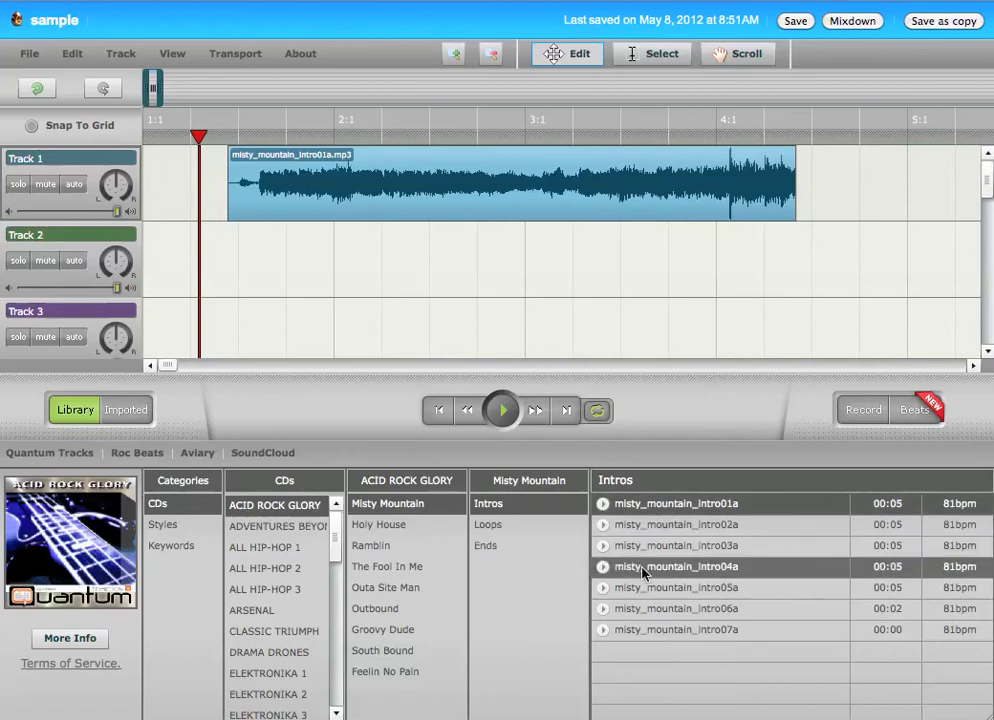
drag(643, 570, 402, 257)
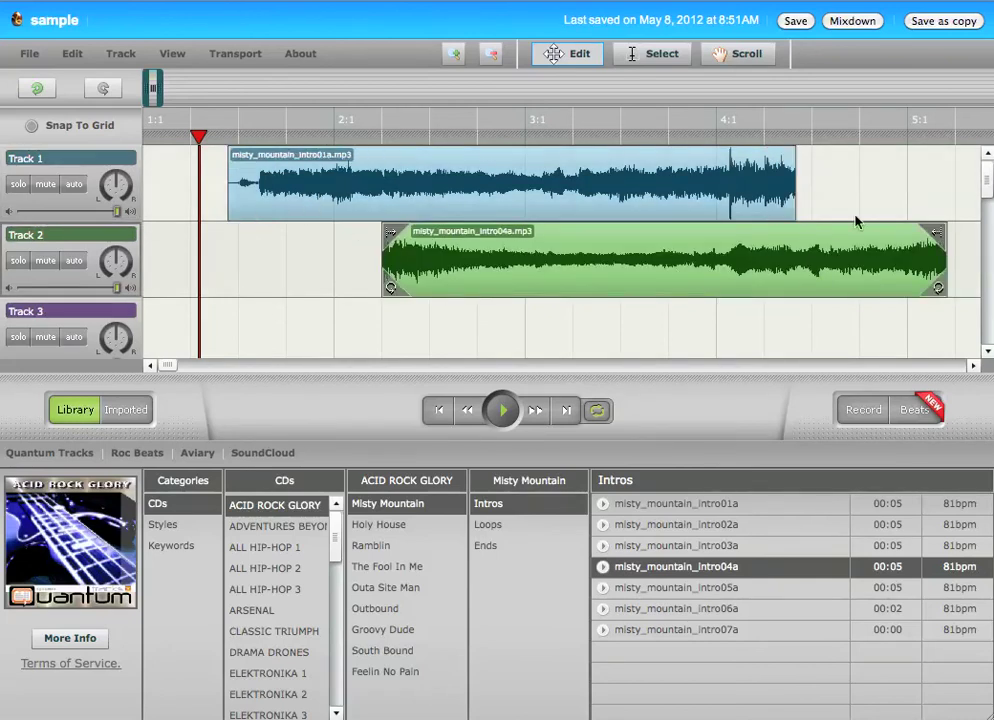
mouse_move(990, 178)
mouse_down()
mouse_move(988, 312)
mouse_move(988, 176)
mouse_up()
mouse_move(550, 210)
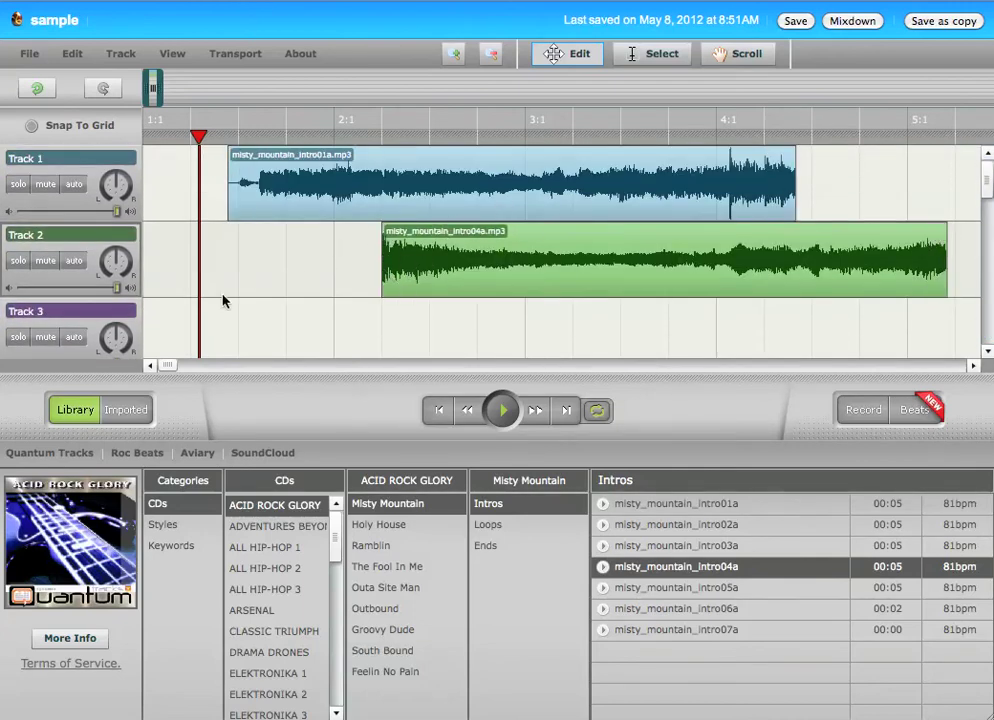
key(space)
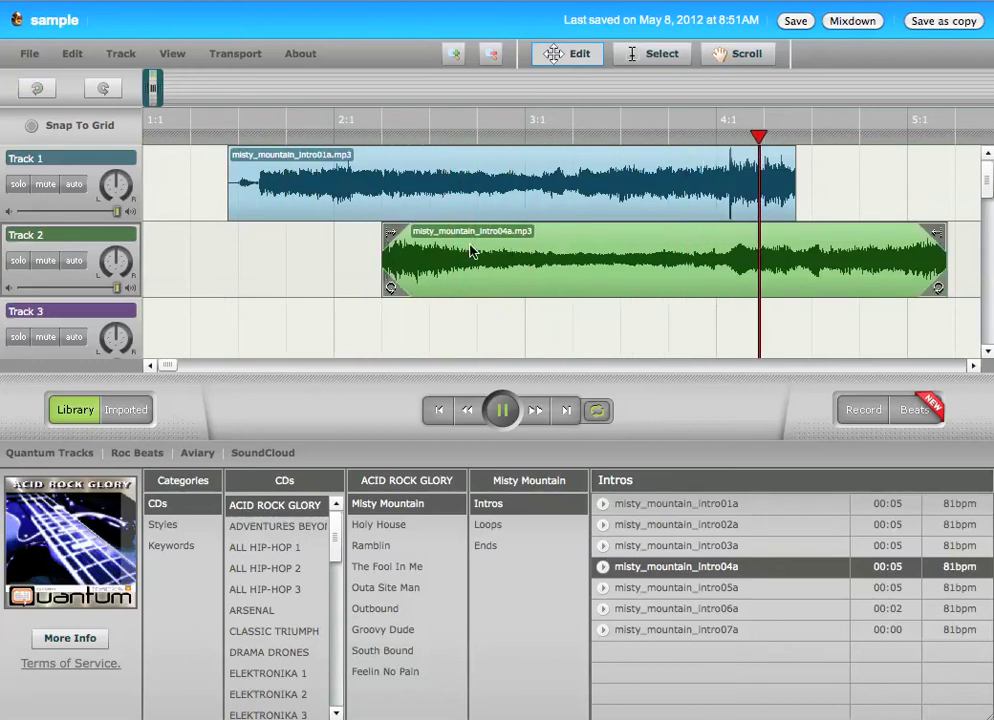
key(space)
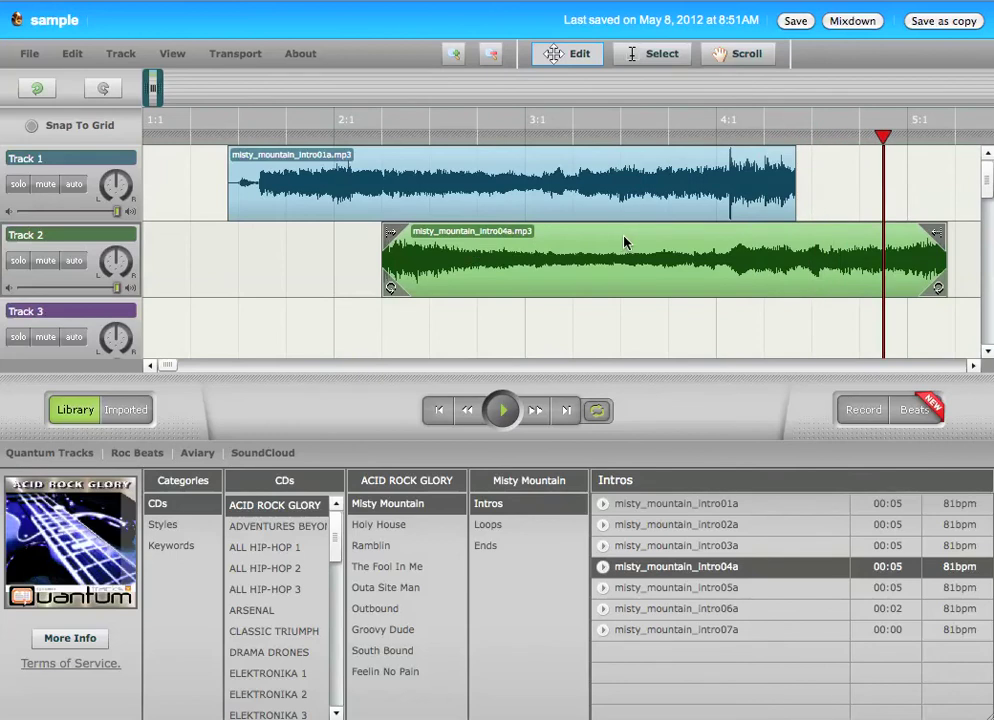
key(Delete)
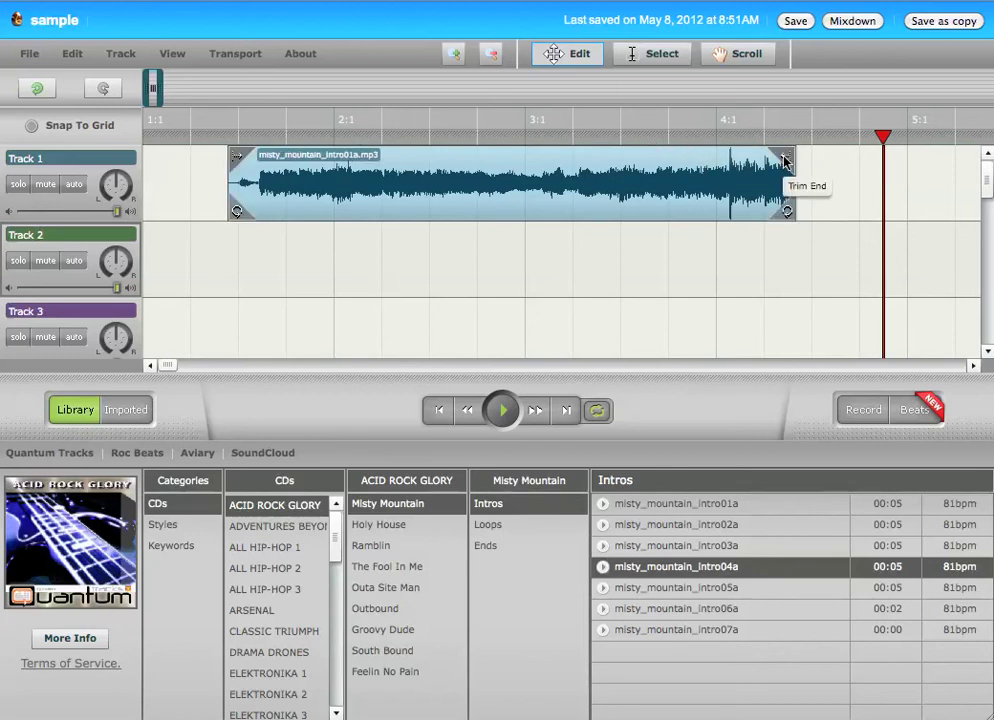
Step: Move the Trim End handle of Track 1's misty_mountain_intro01a clip to change where it ends
drag(784, 161, 772, 187)
Step: Delete a short range from the Track 1 loop and butt the second piece against the first
click(650, 55)
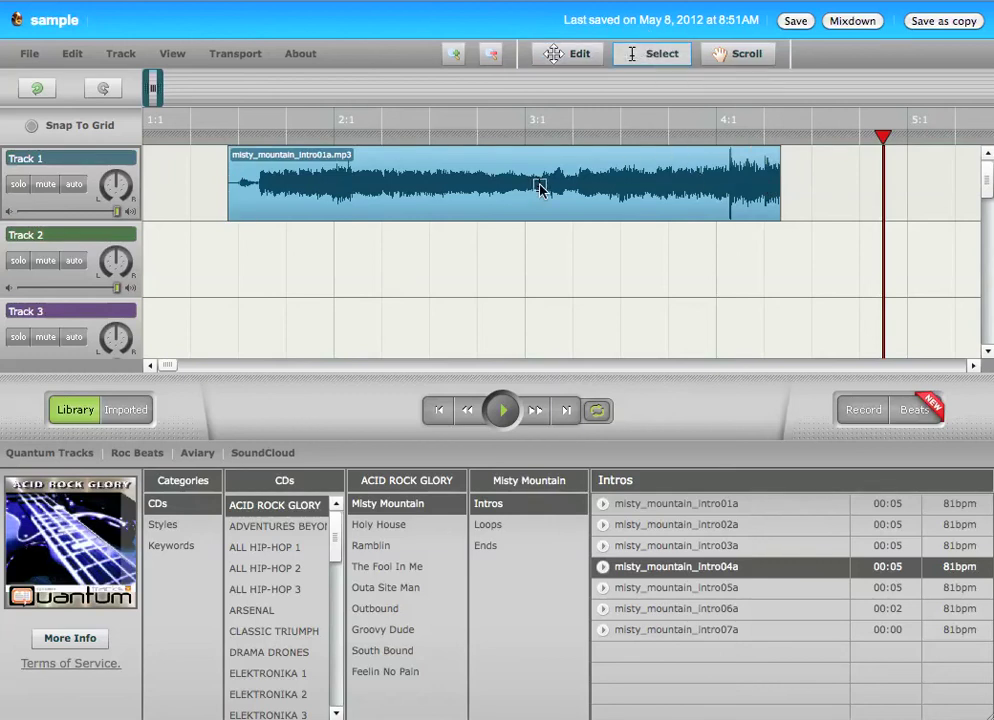
drag(540, 188, 486, 196)
key(Delete)
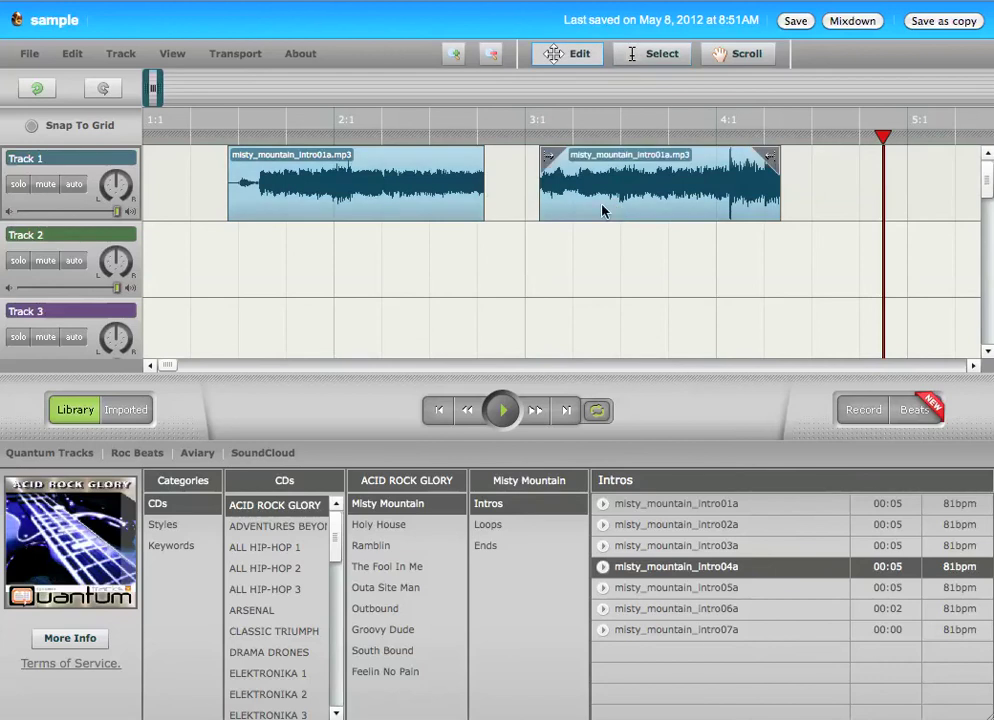
drag(575, 203, 526, 191)
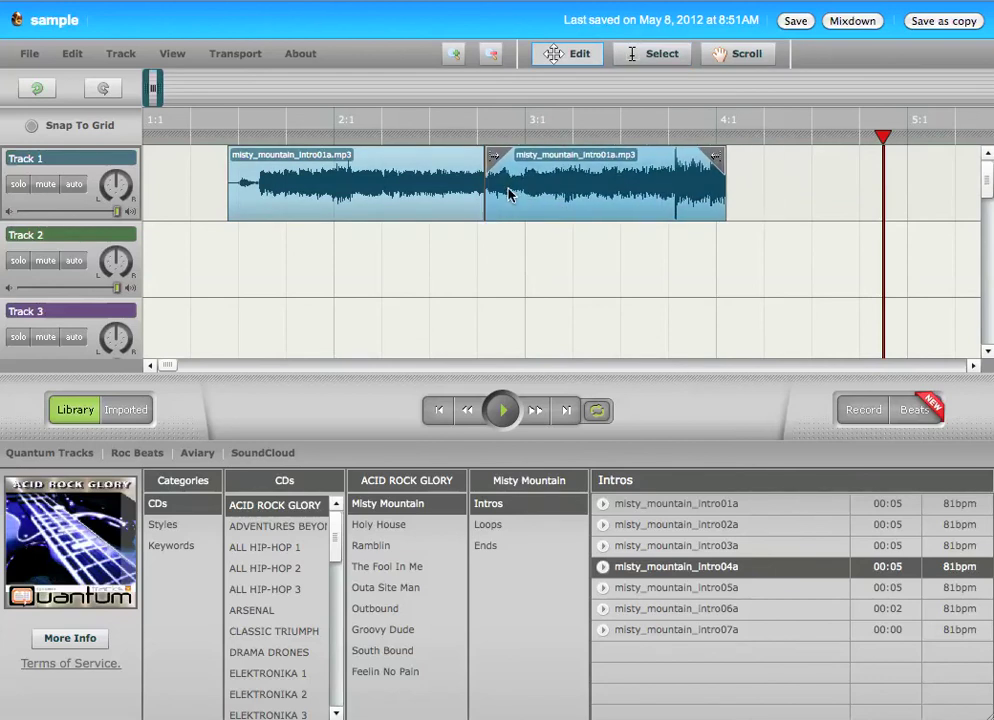
mouse_move(378, 208)
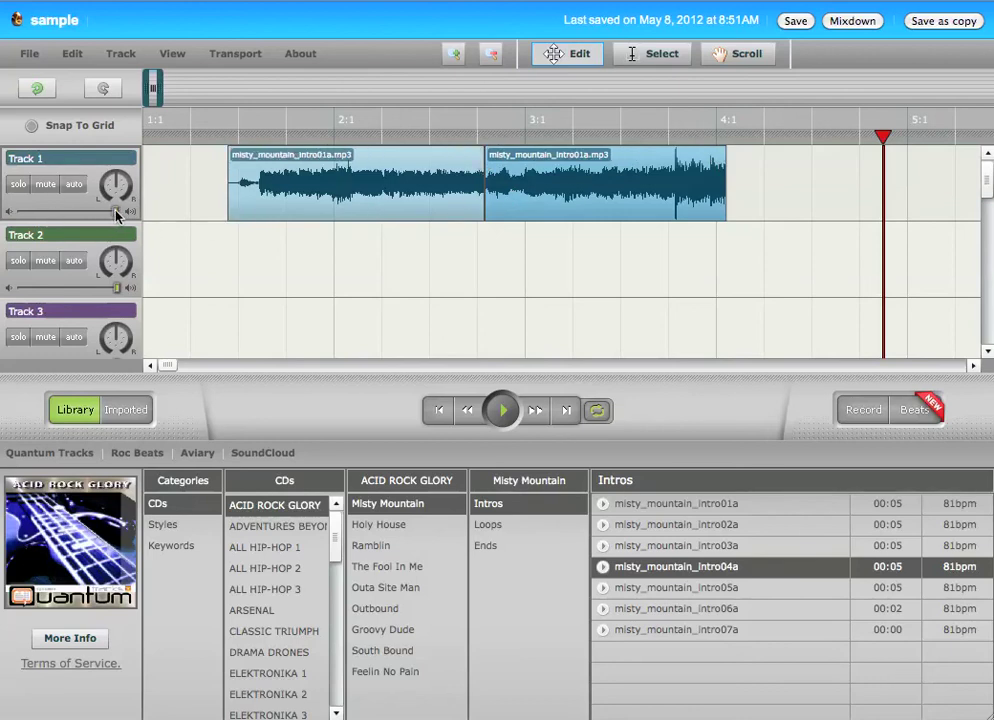
Step: Lower Track 1's volume, undo it, then browse the View and Track menus
drag(115, 215, 31, 218)
key(ctrl+z)
click(172, 54)
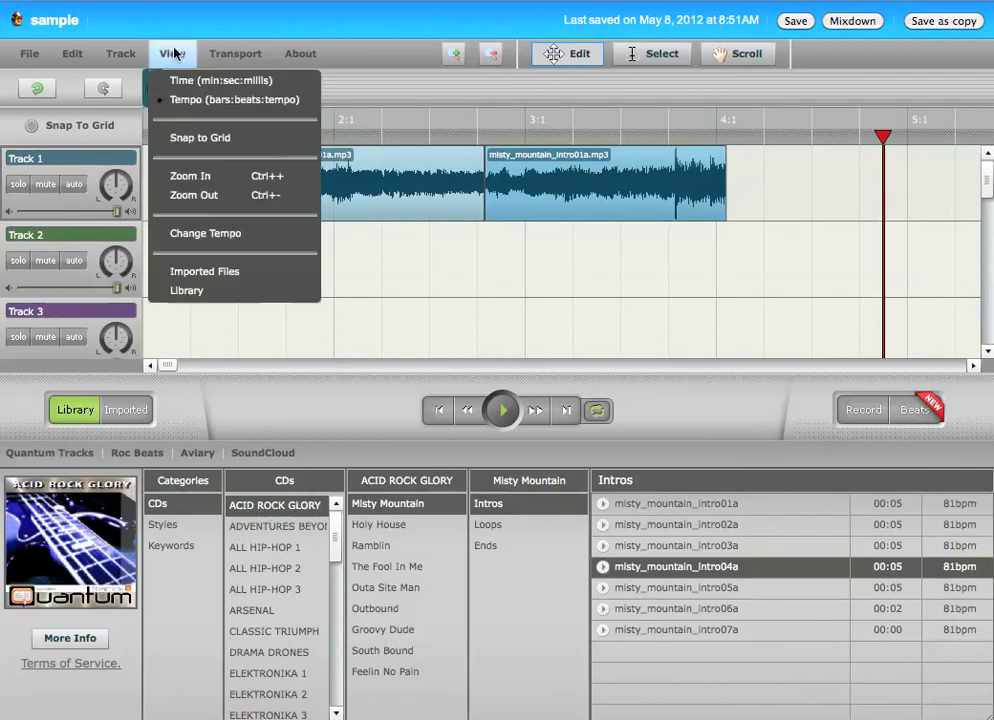
click(130, 56)
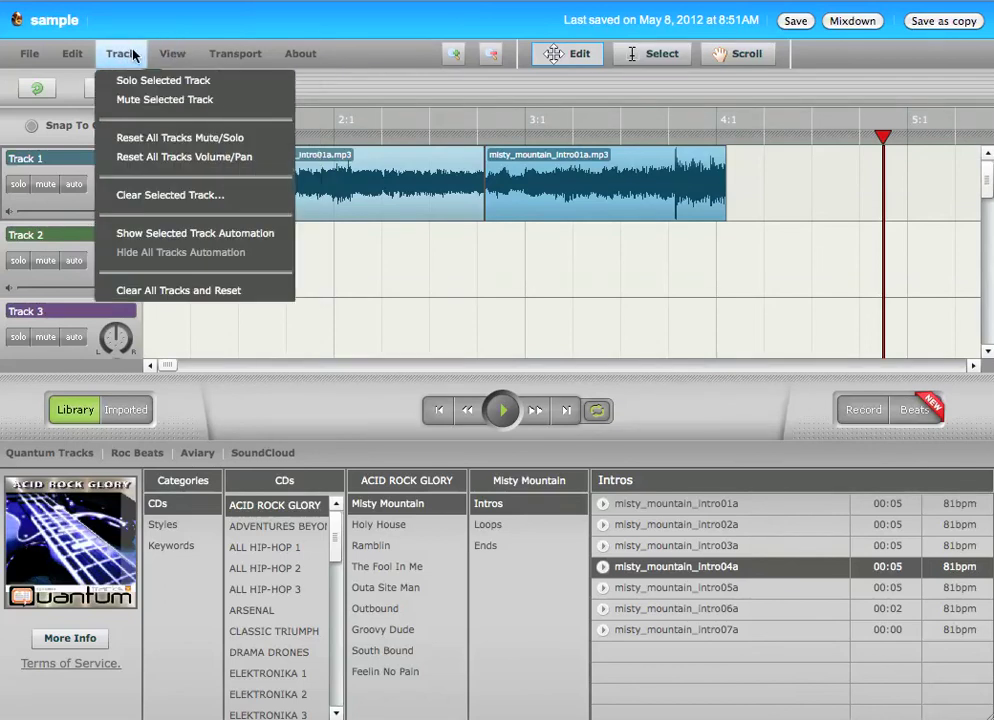
Step: Show Track 1's automation and add a fade-out dropping the second clip's gain to the bottom
click(150, 234)
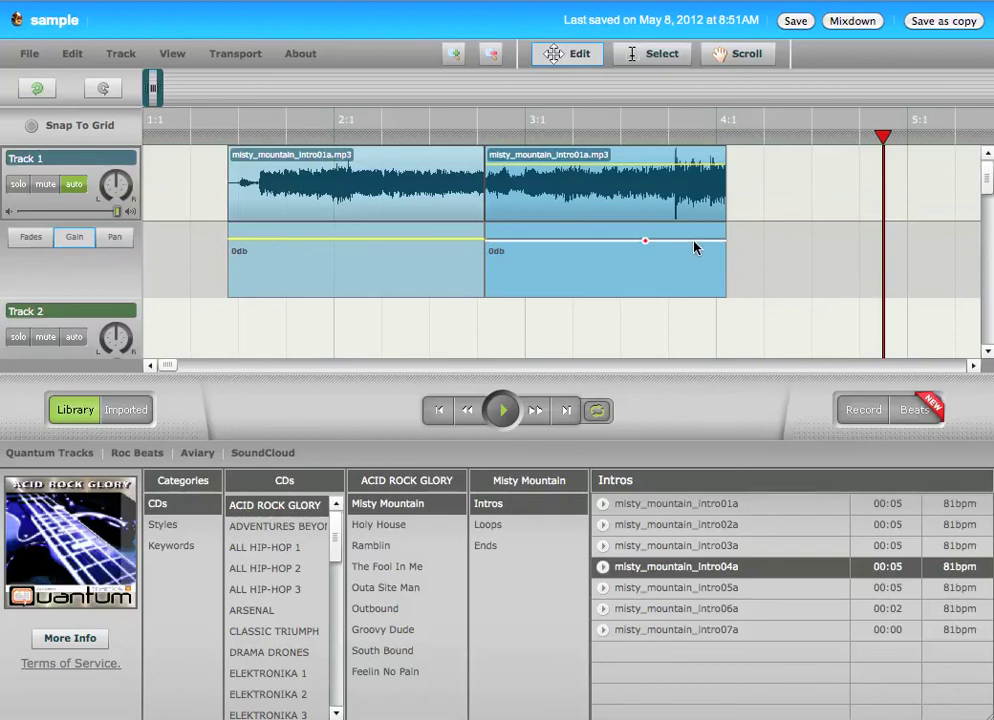
click(691, 246)
drag(690, 248, 737, 314)
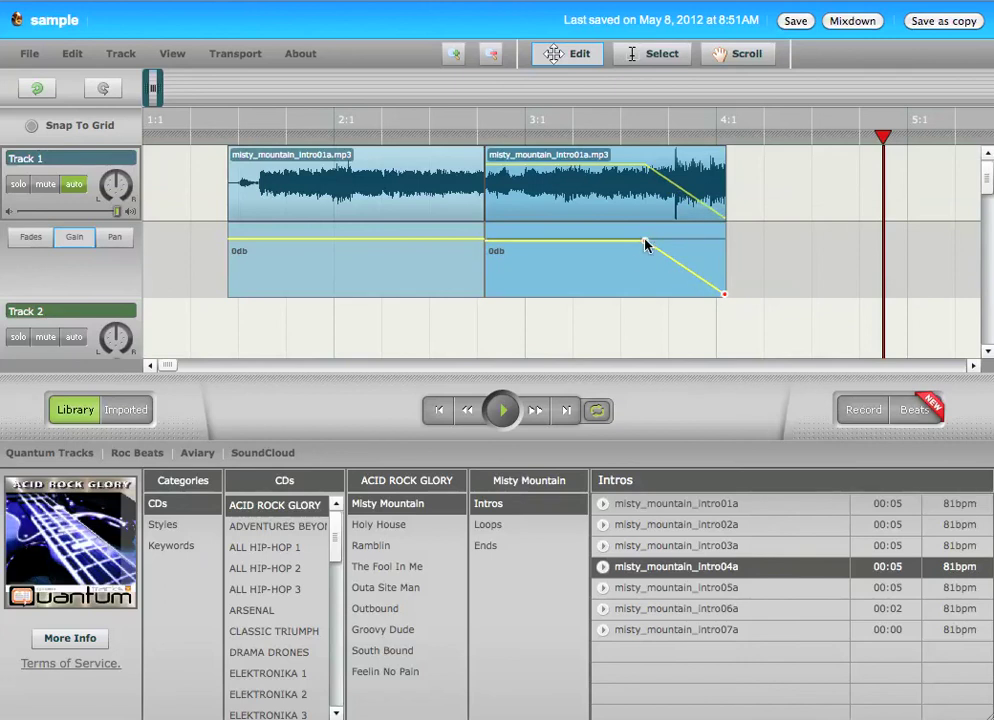
Step: Drag the fade's starting gain point earlier in the second clip and play back to check it
mouse_move(633, 180)
click(537, 130)
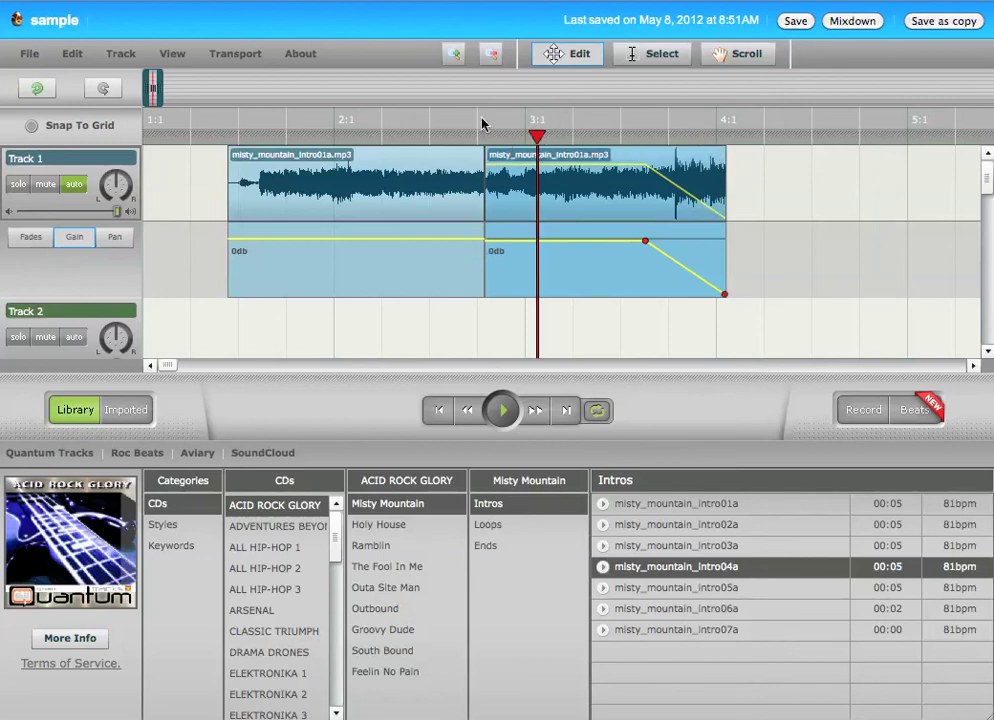
click(396, 130)
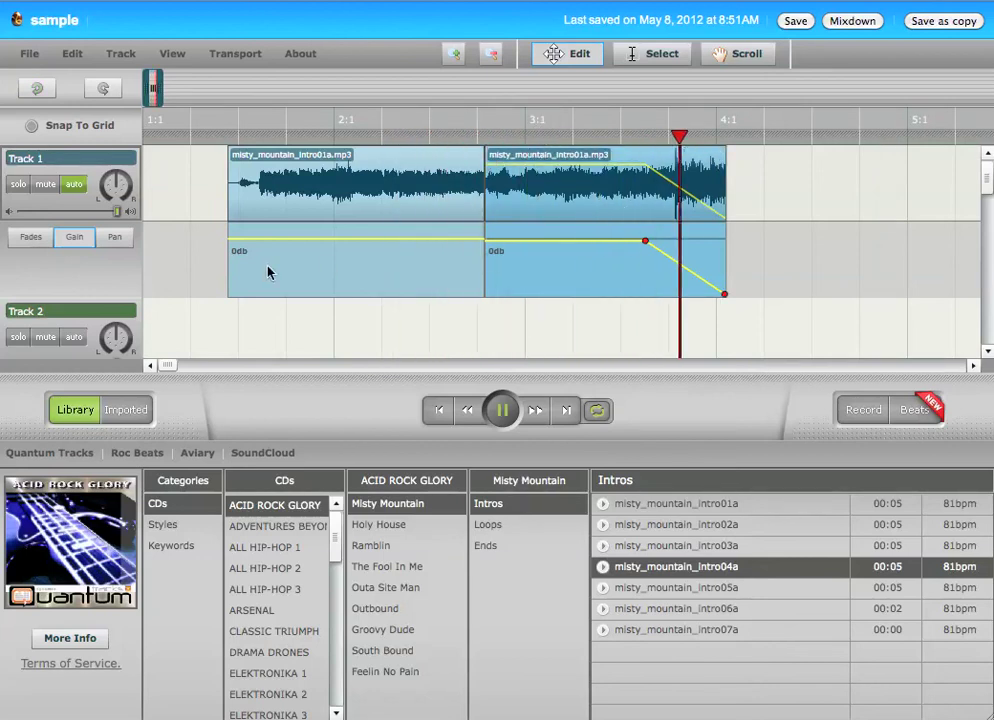
click(640, 240)
drag(645, 246, 540, 243)
key(space)
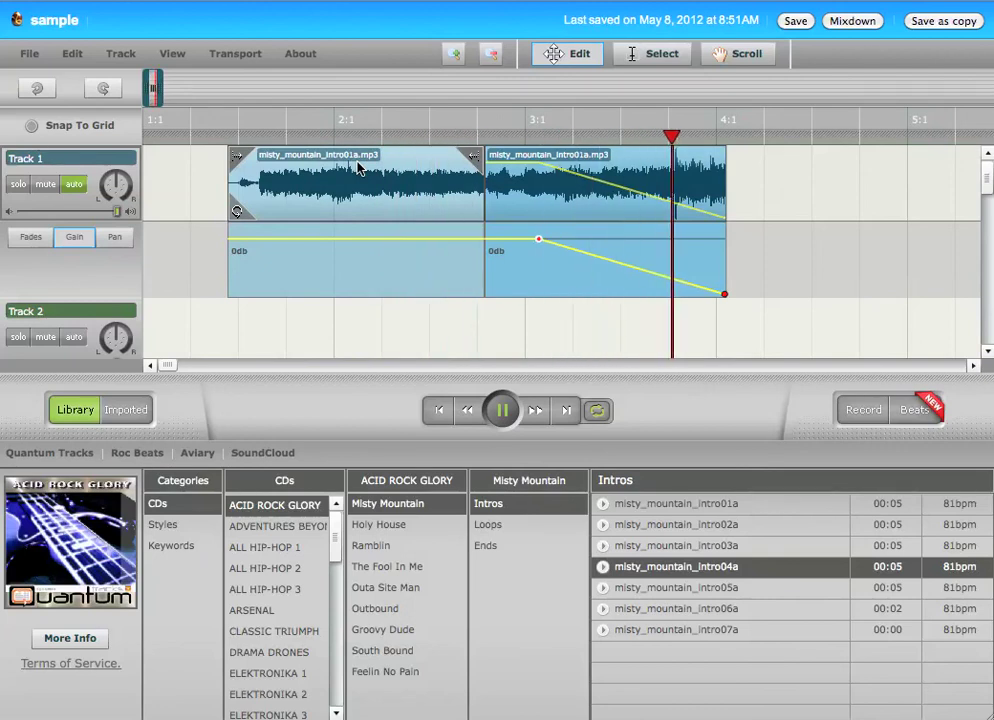
key(space)
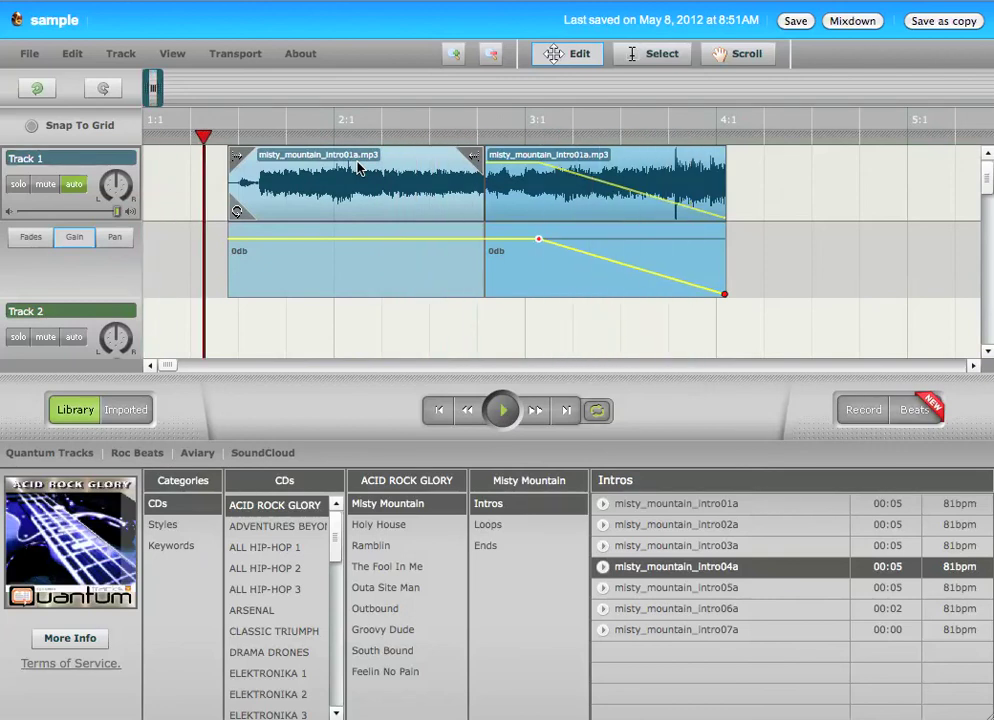
Step: Add a low gain point and a peak above 0db to the fade, then play it back
click(600, 260)
drag(638, 276, 636, 226)
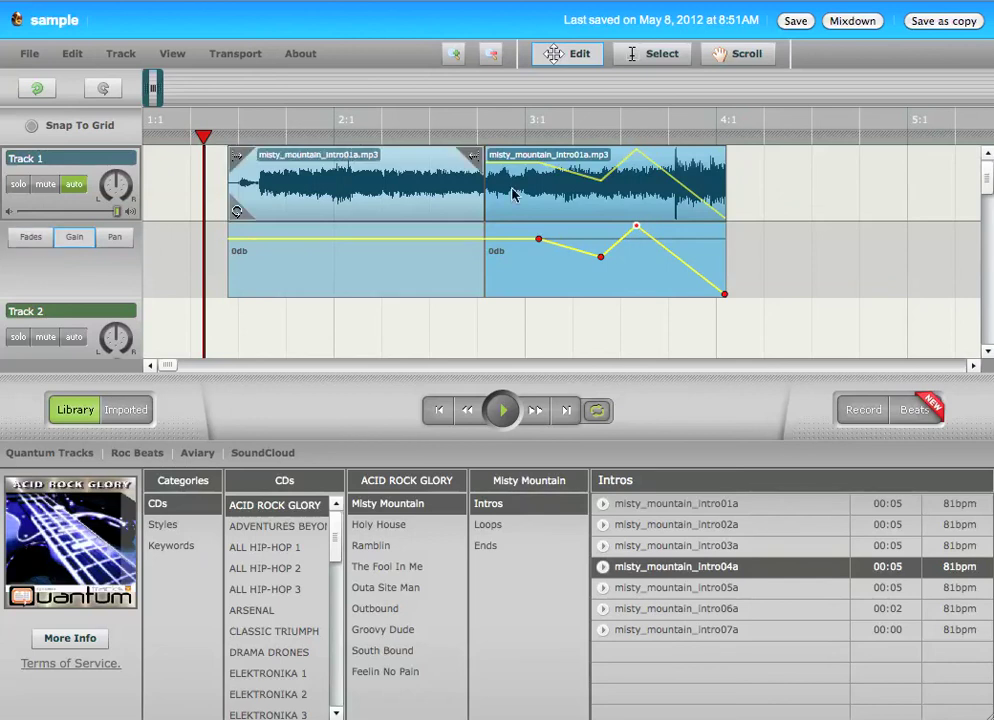
key(space)
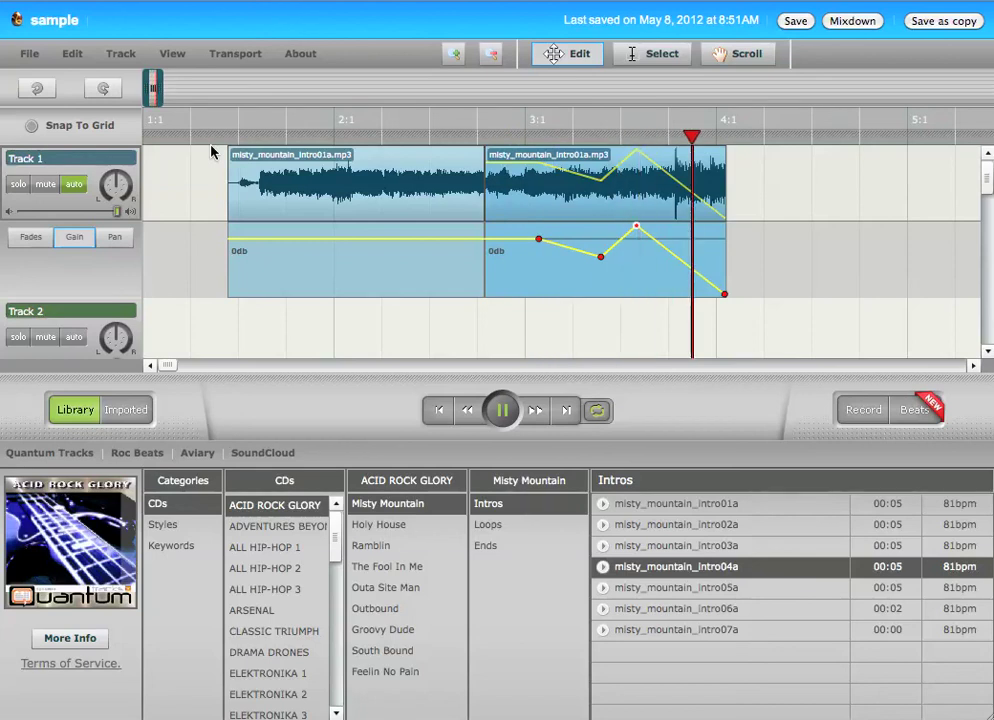
key(space)
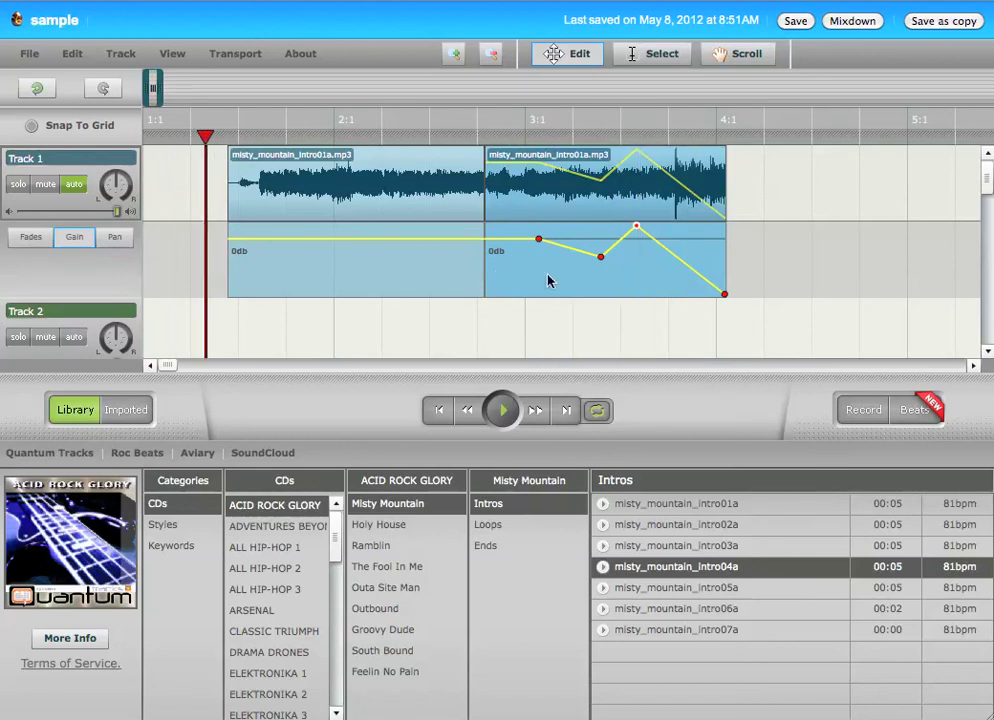